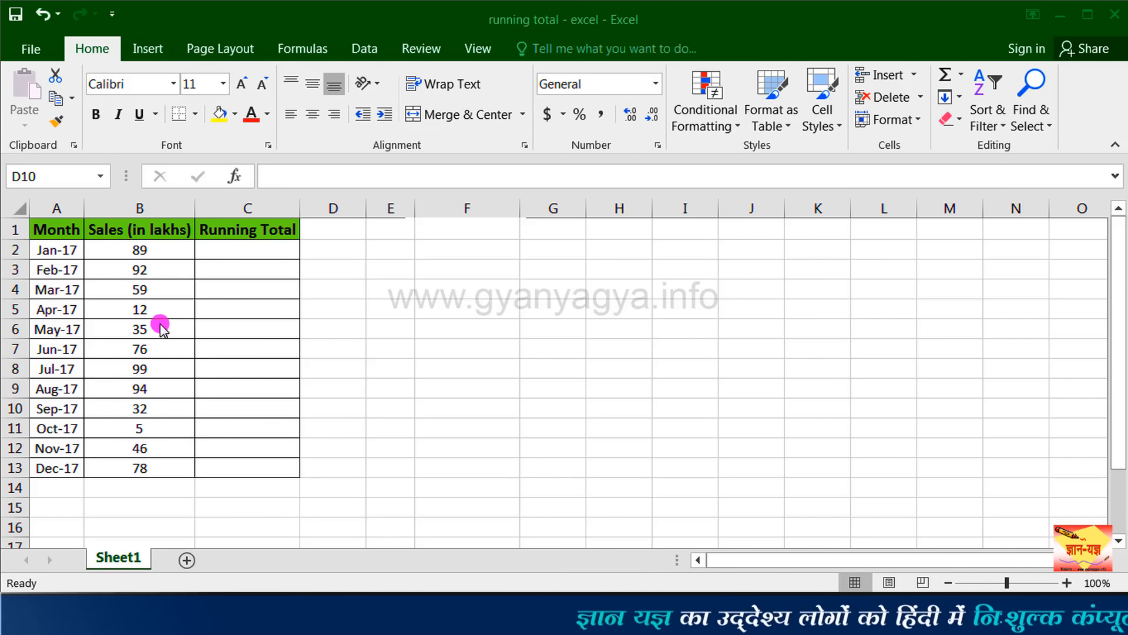
pyautogui.click(62, 231)
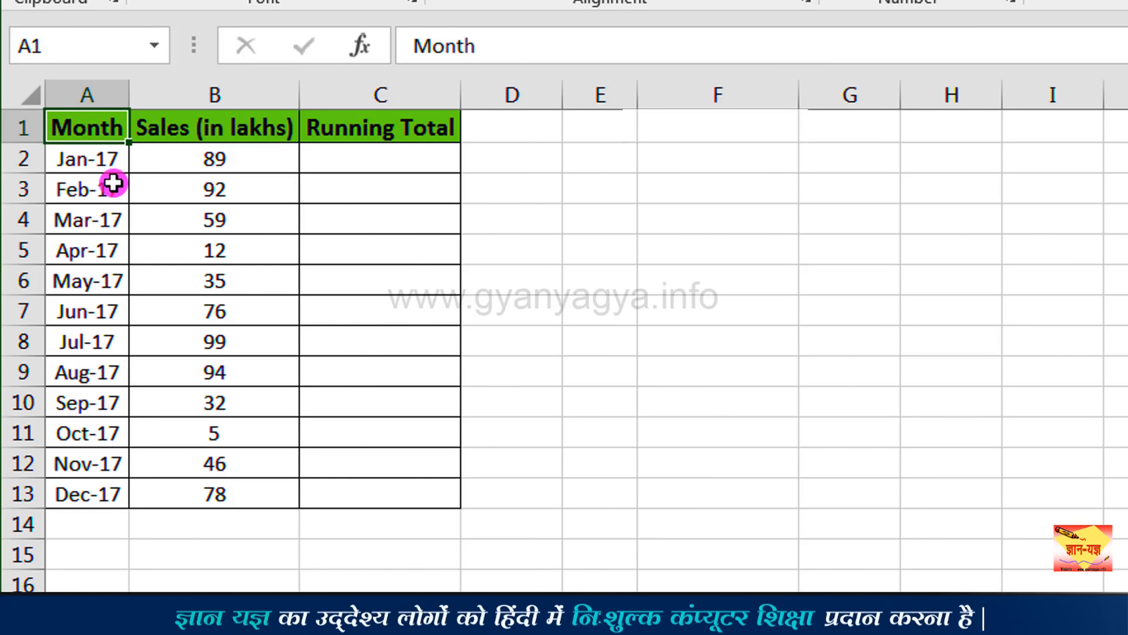
pyautogui.click(241, 125)
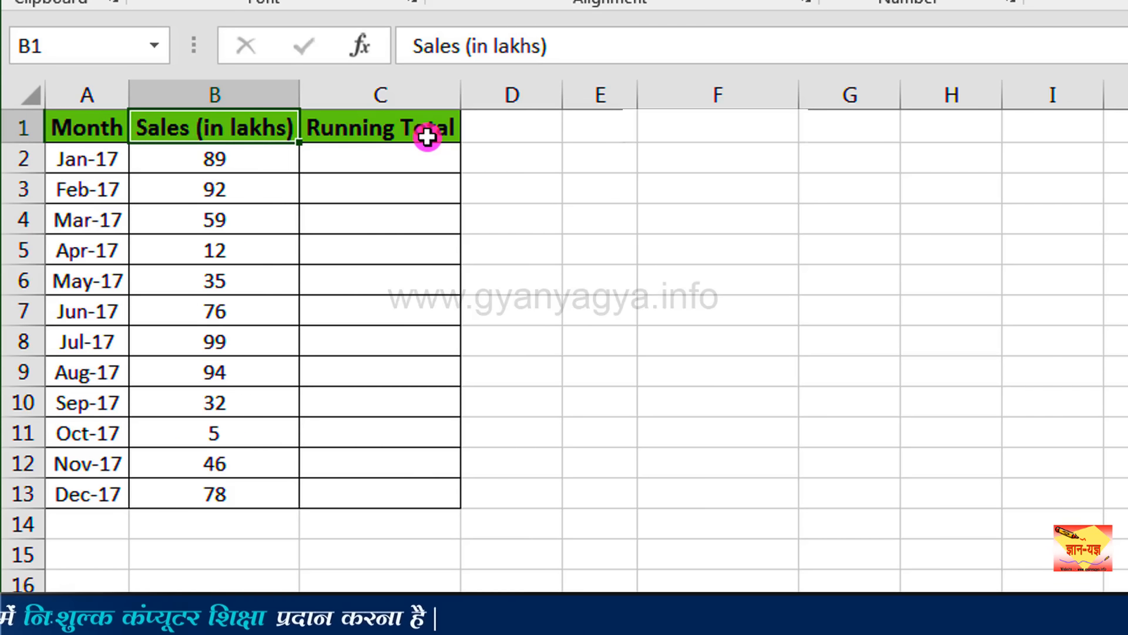
pyautogui.click(400, 161)
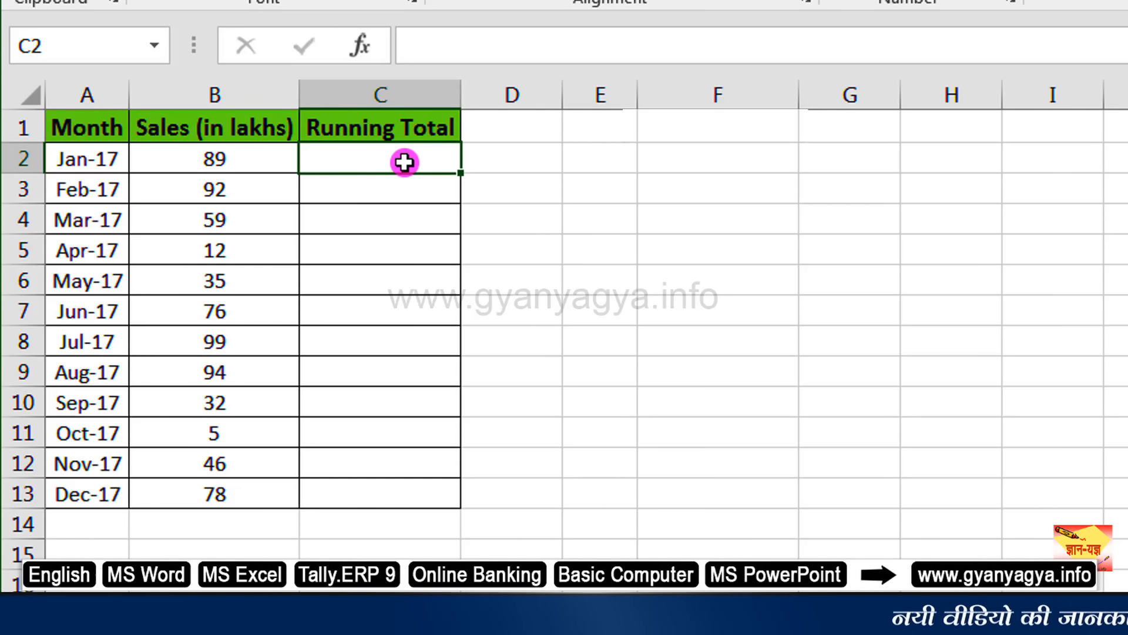
pyautogui.click(397, 197)
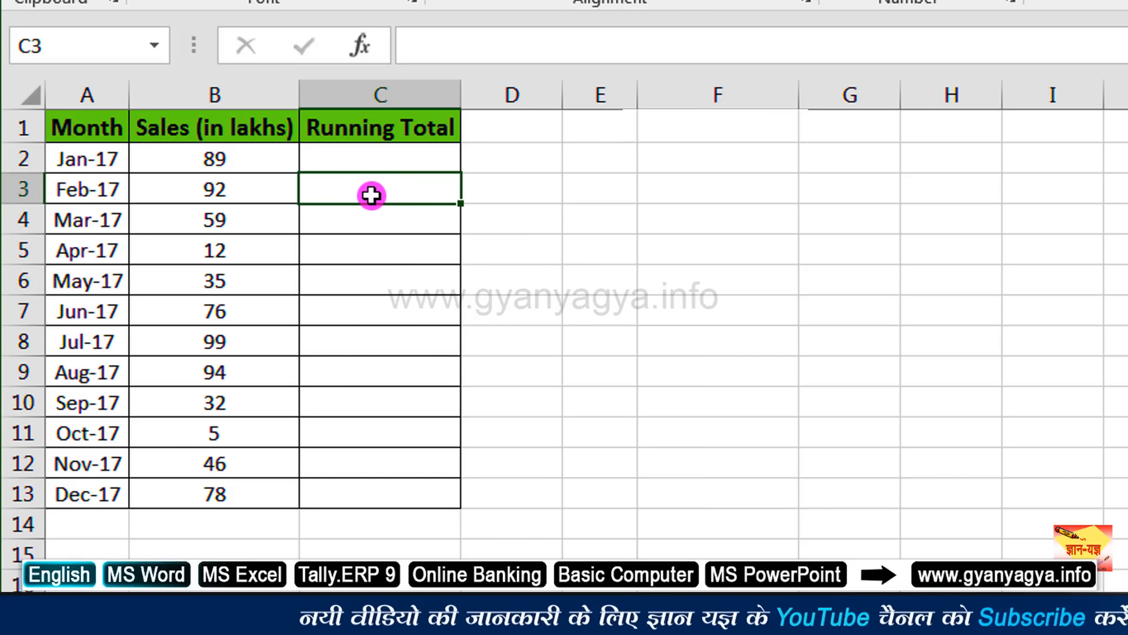
pyautogui.click(390, 222)
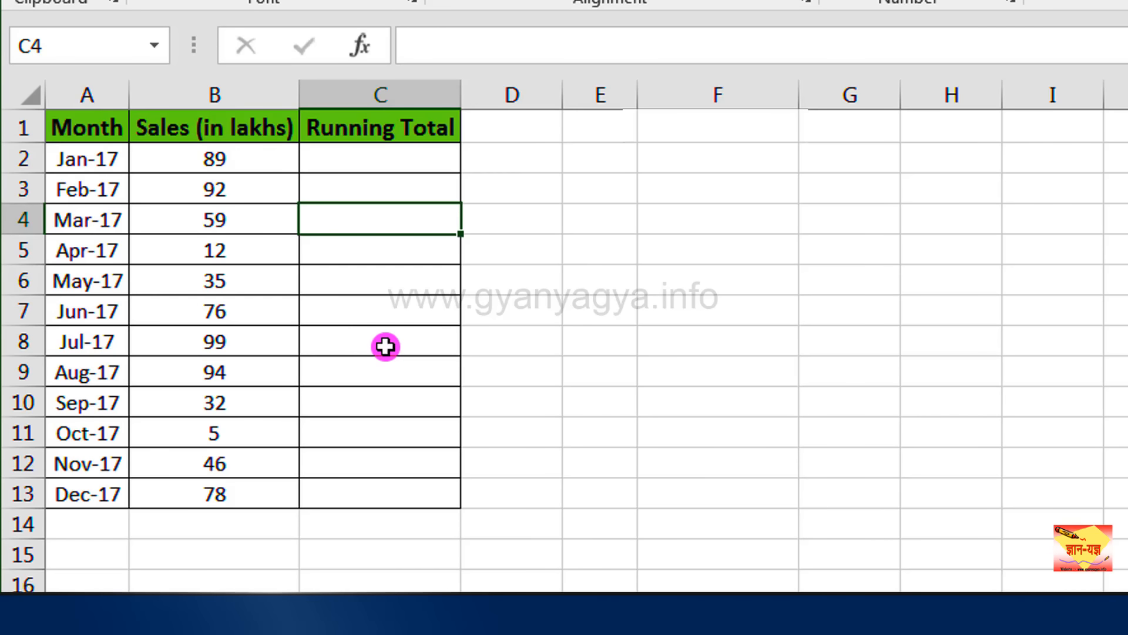
pyautogui.click(423, 215)
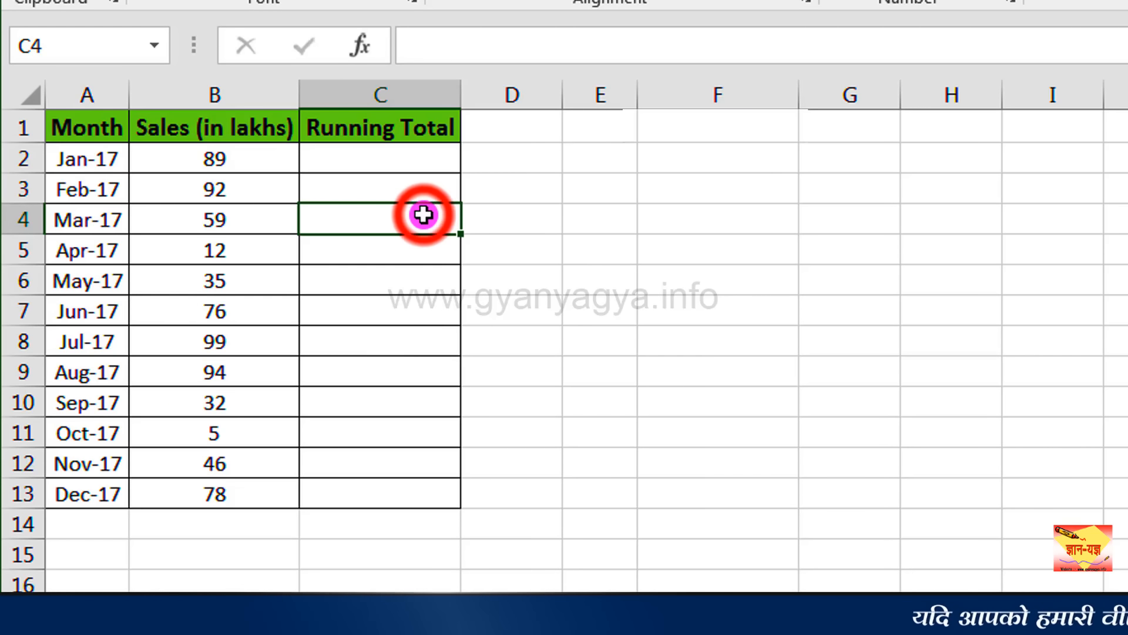
# Step: Enter the formula =B2 in cell C2 to start the running total with the January sales
pyautogui.click(423, 158)
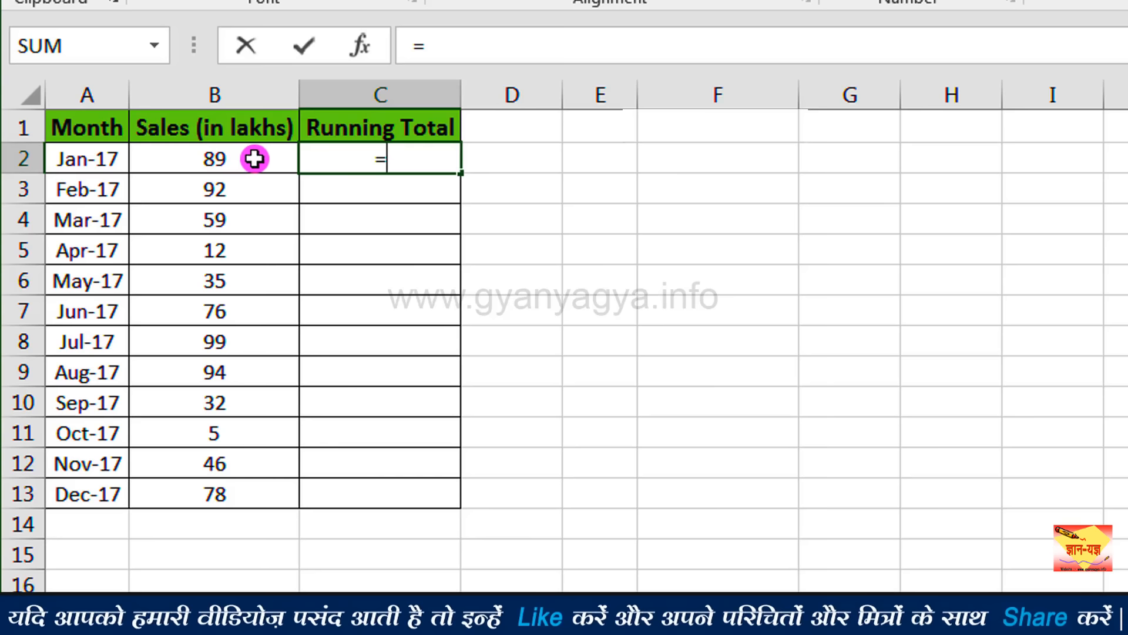
pyautogui.click(254, 159)
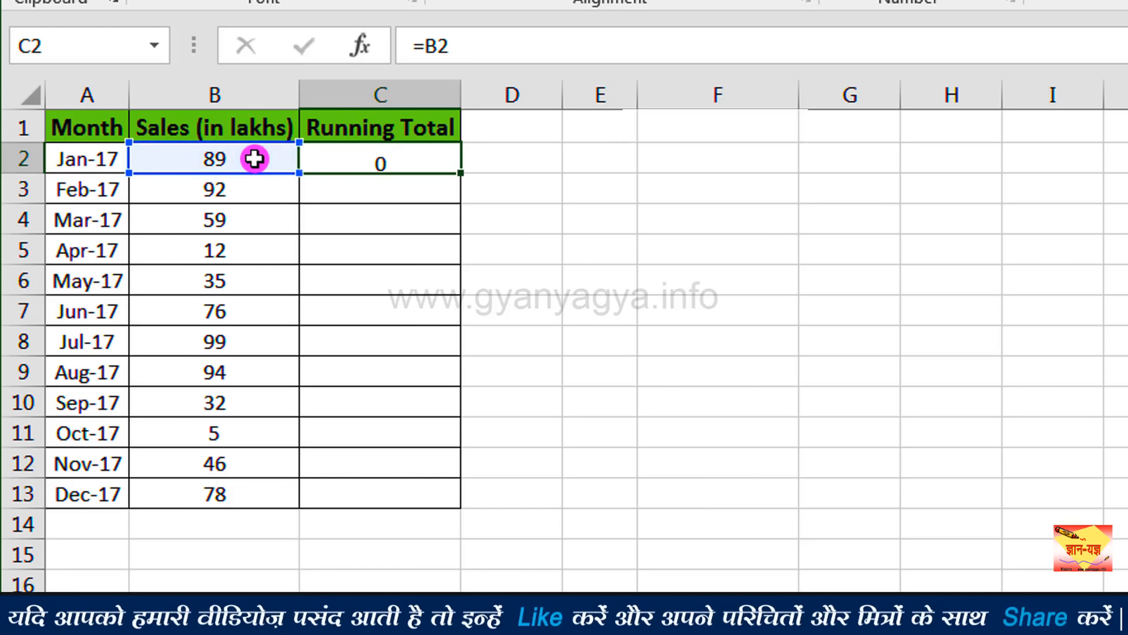
pyautogui.press('Return')
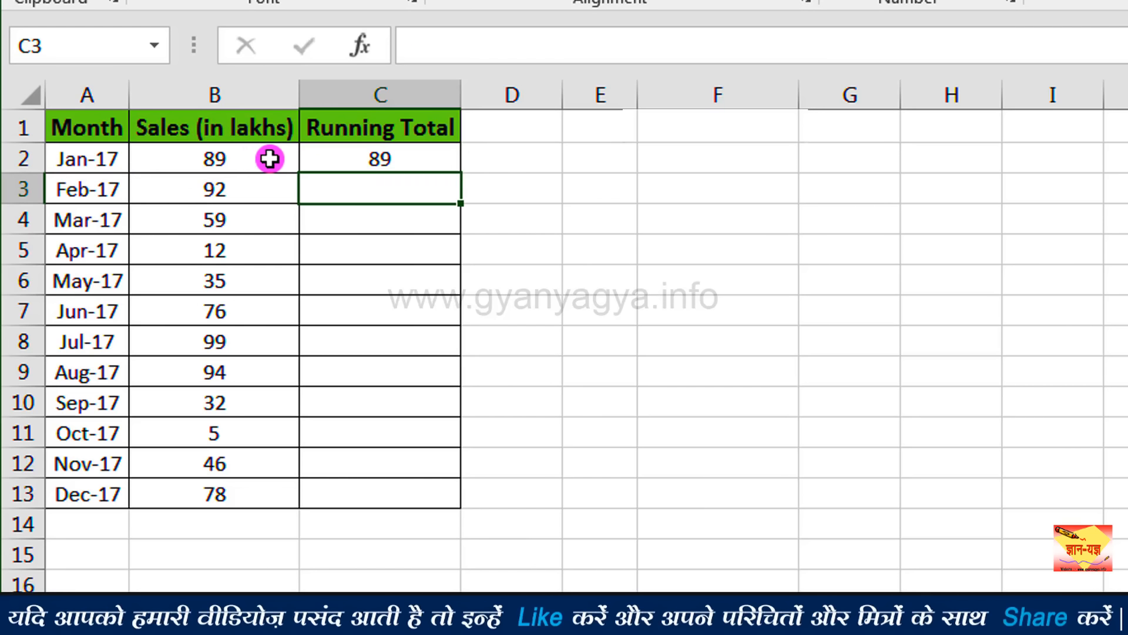
pyautogui.click(432, 160)
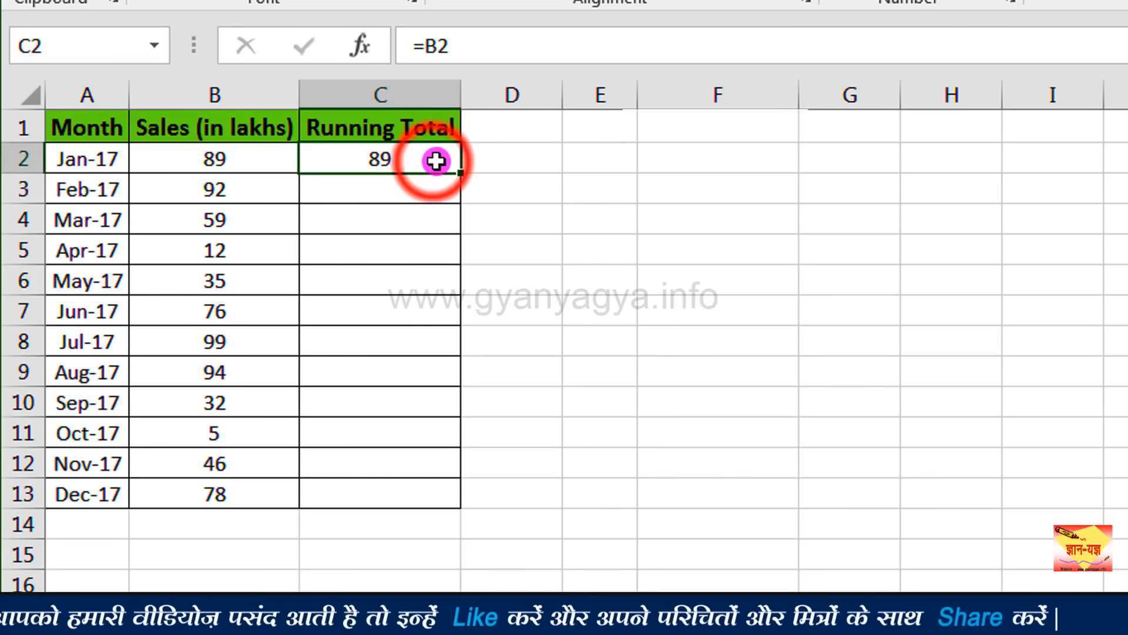
# Step: Enter the formula =C2+B3 in cell C3 to add February's sales to the previous running total
pyautogui.click(436, 192)
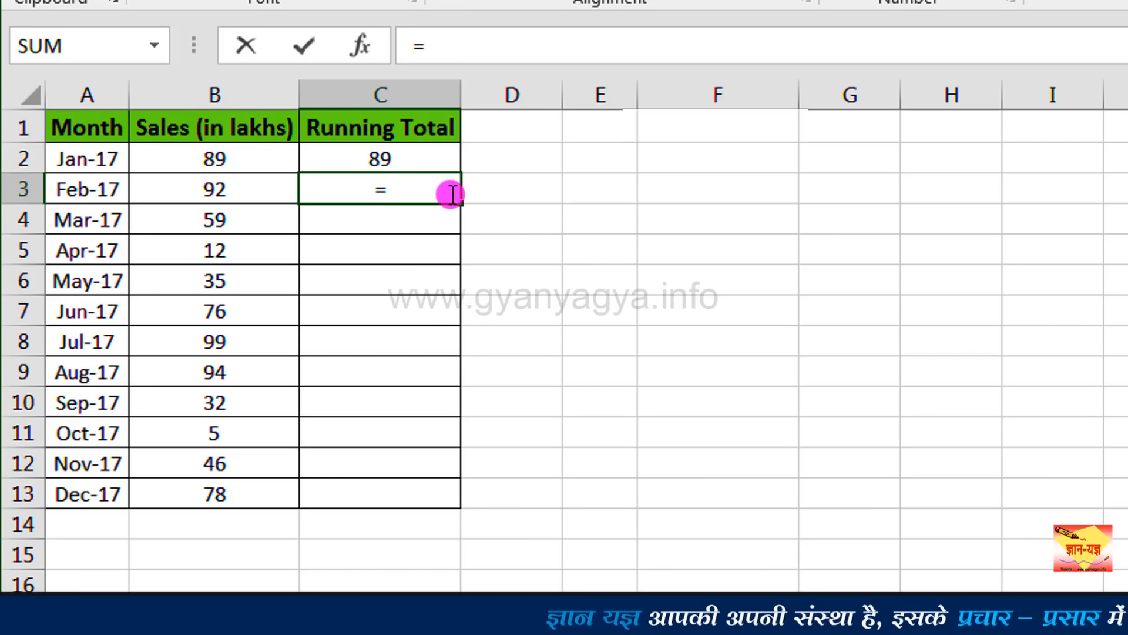
pyautogui.click(362, 164)
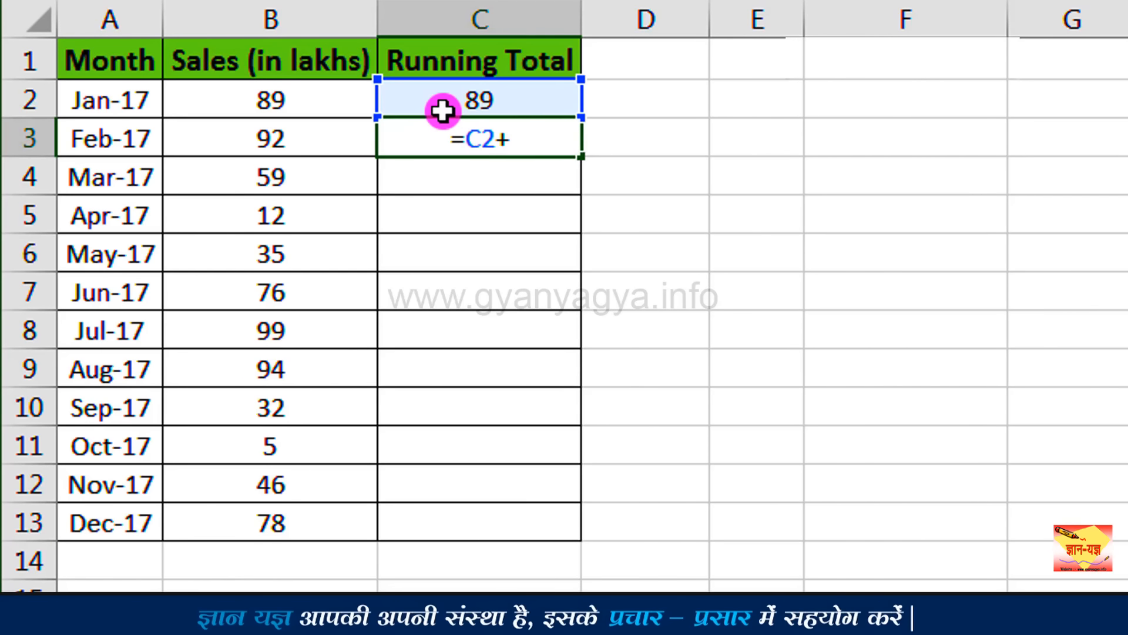
pyautogui.write('+')
pyautogui.click(332, 144)
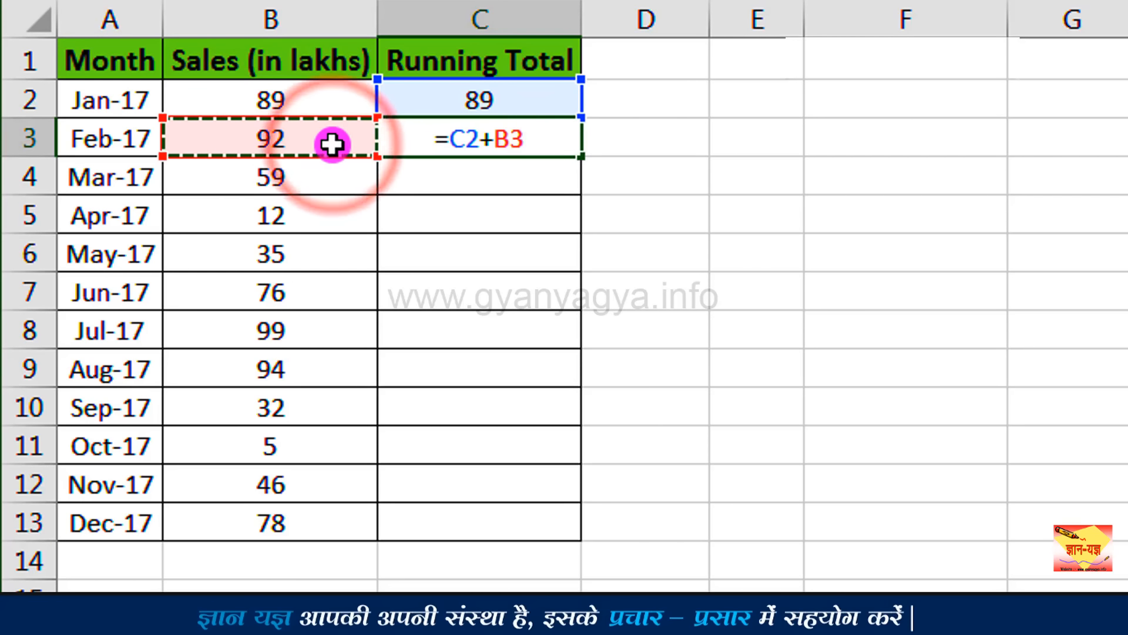
pyautogui.press('Return')
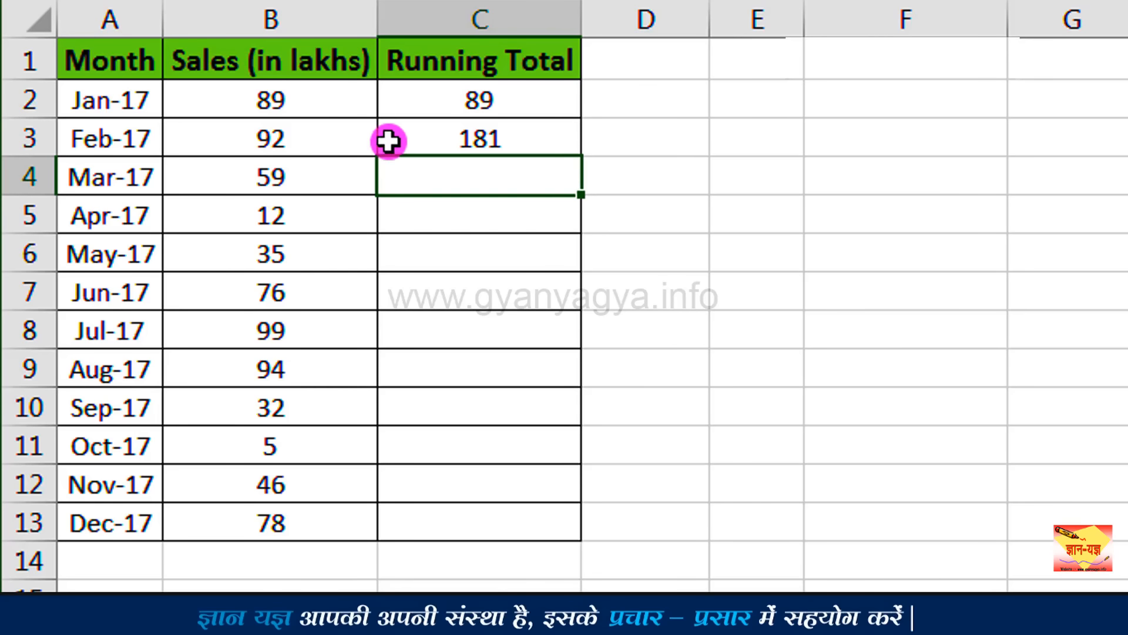
# Step: Fill the running total formula from C3 down to C13 for all months through Dec-17
pyautogui.click(546, 143)
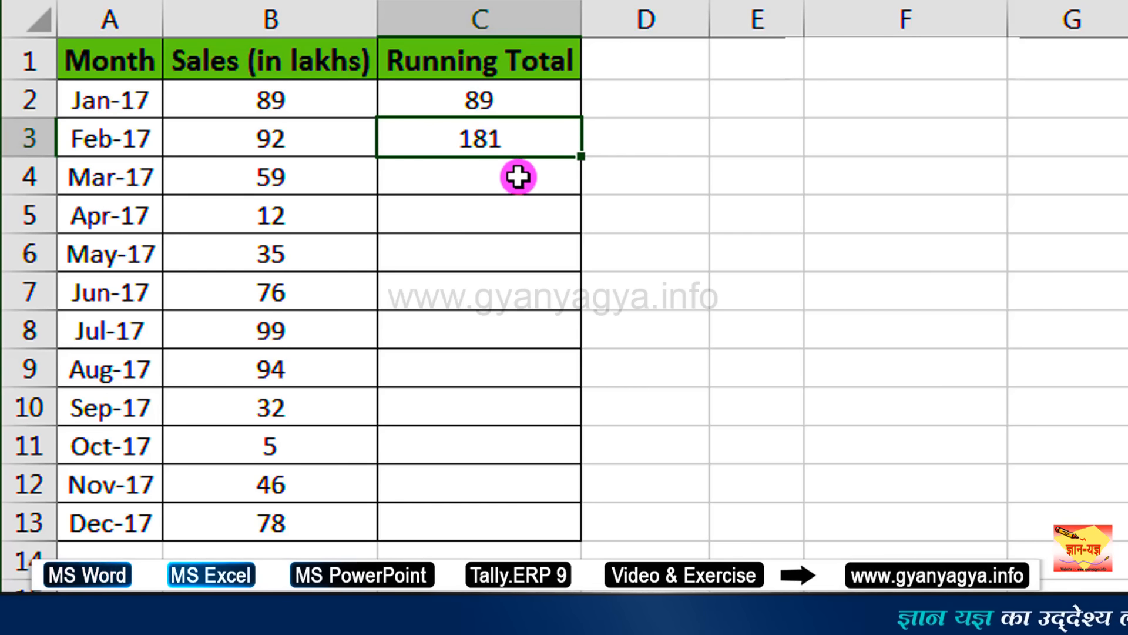
pyautogui.click(531, 146)
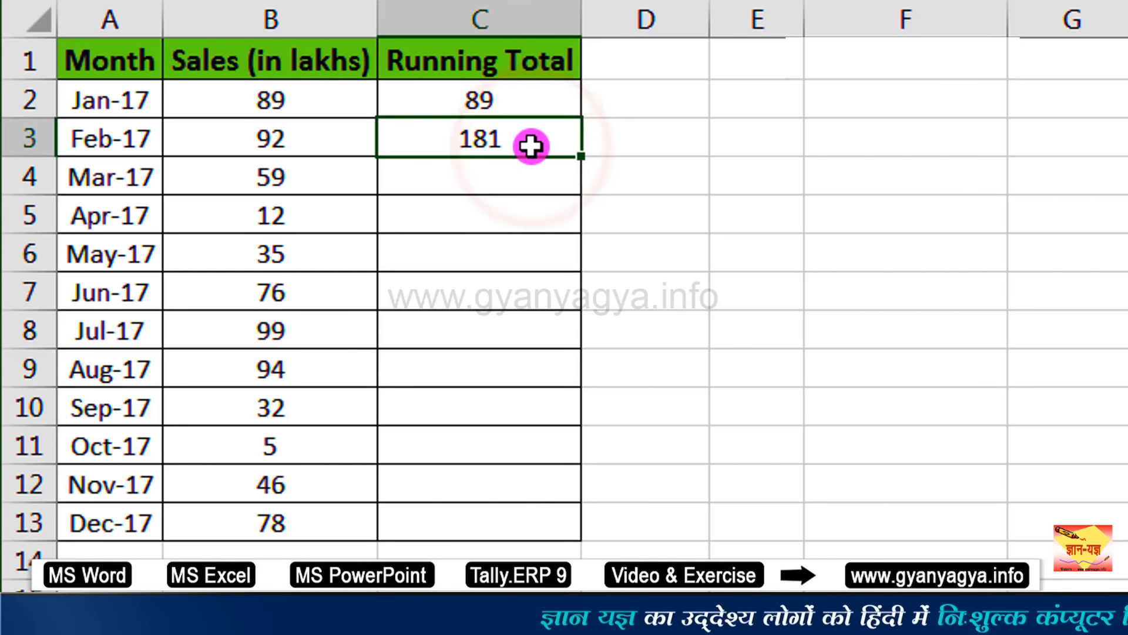
pyautogui.click(531, 146)
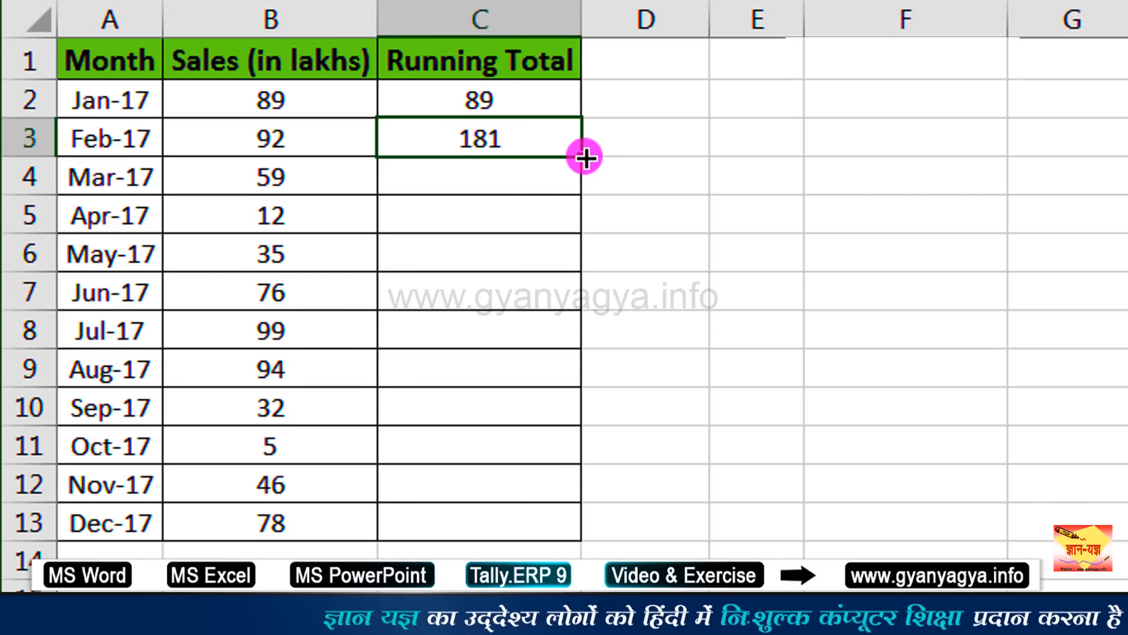
pyautogui.moveTo(585, 158); pyautogui.dragTo(581, 541)
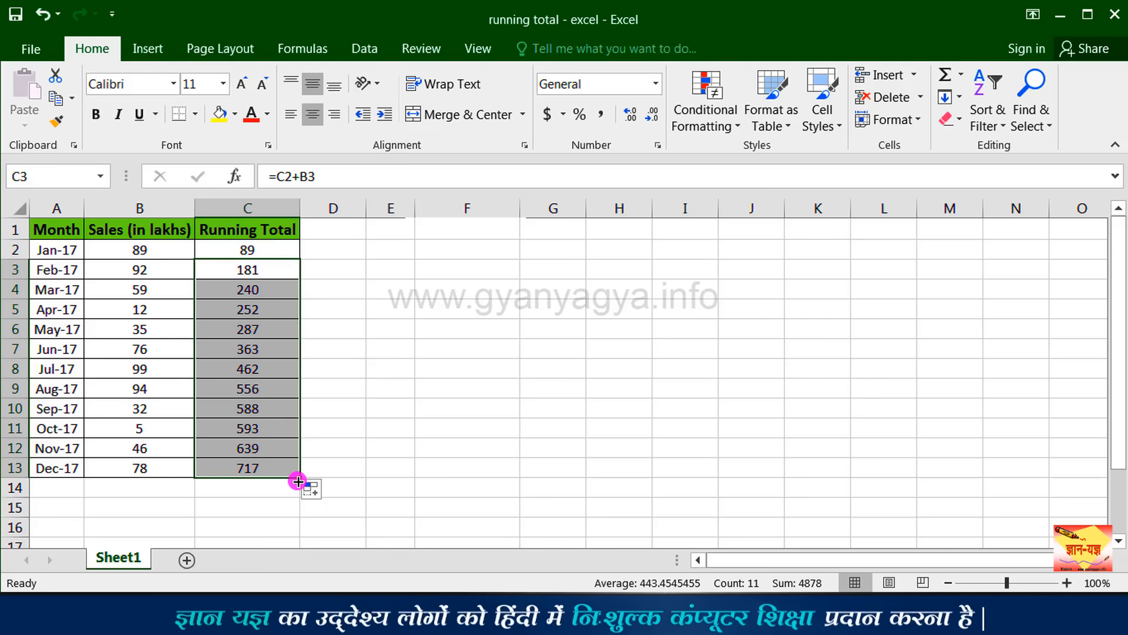
pyautogui.click(290, 468)
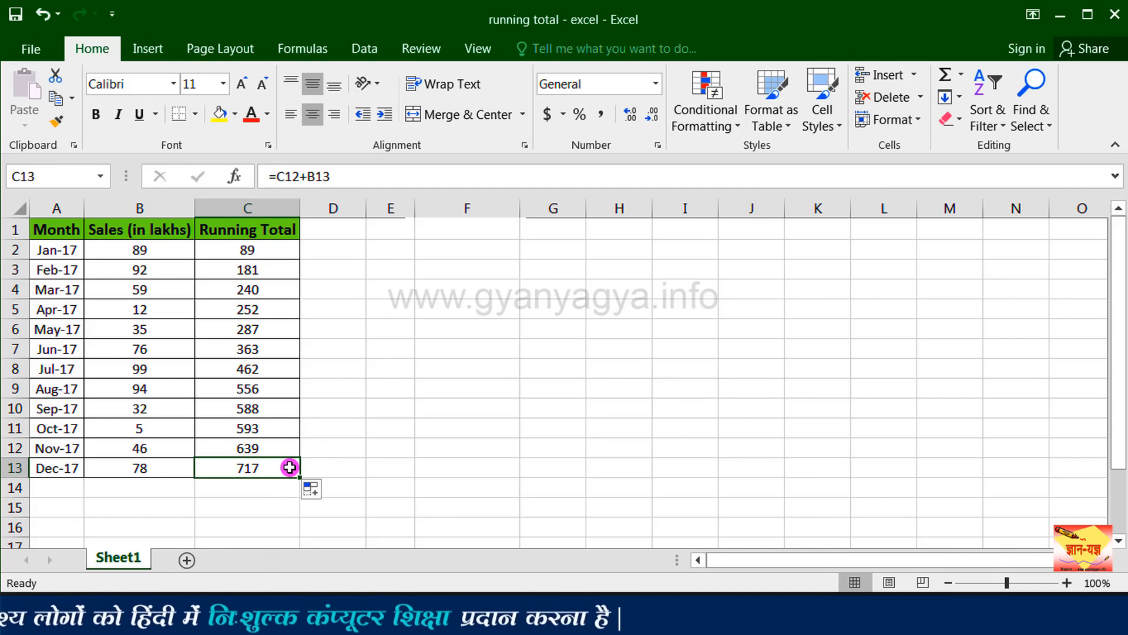
# Step: Enter the check formula =B2+B3+B4+B5 in cell D5 and select C5:D5 to compare it with April's running total
pyautogui.click(341, 310)
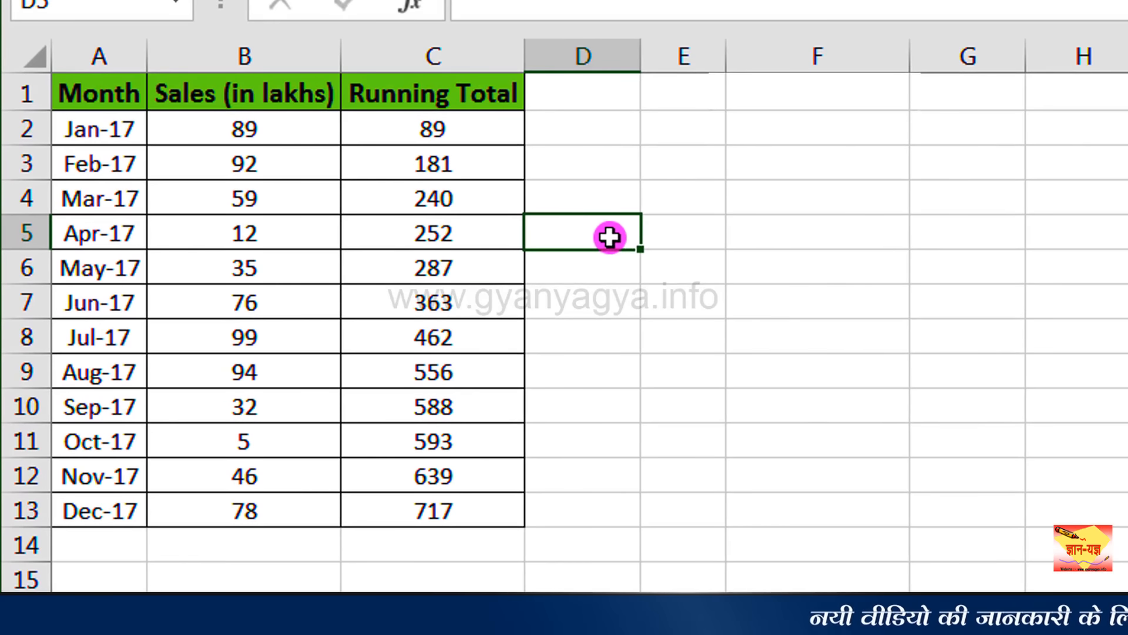
pyautogui.click(634, 236)
pyautogui.write('=')
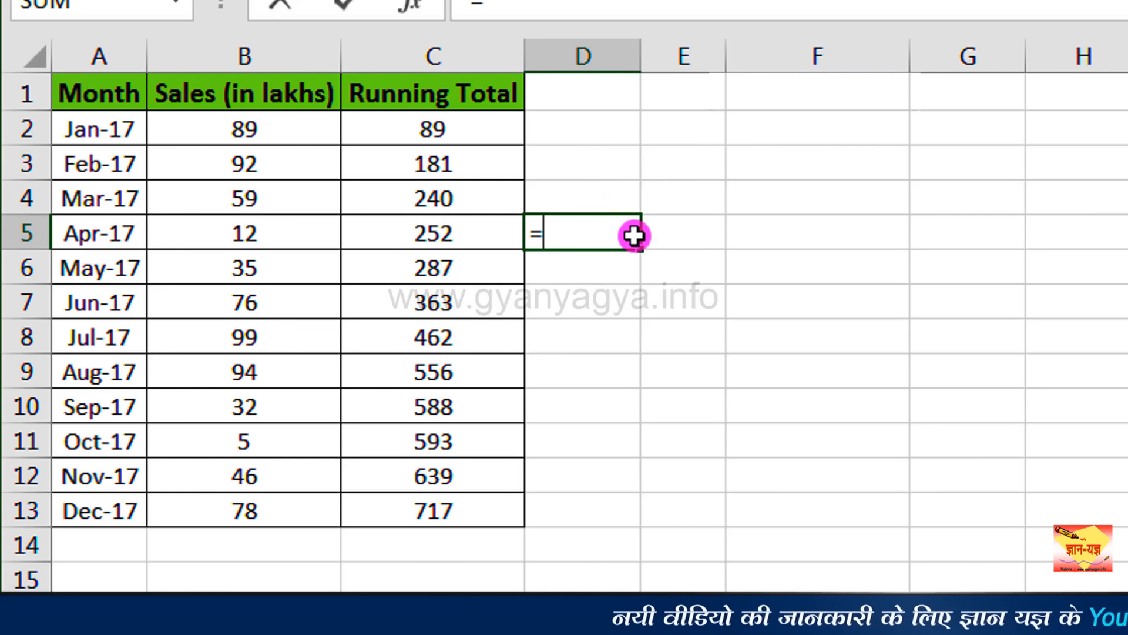
pyautogui.click(289, 134)
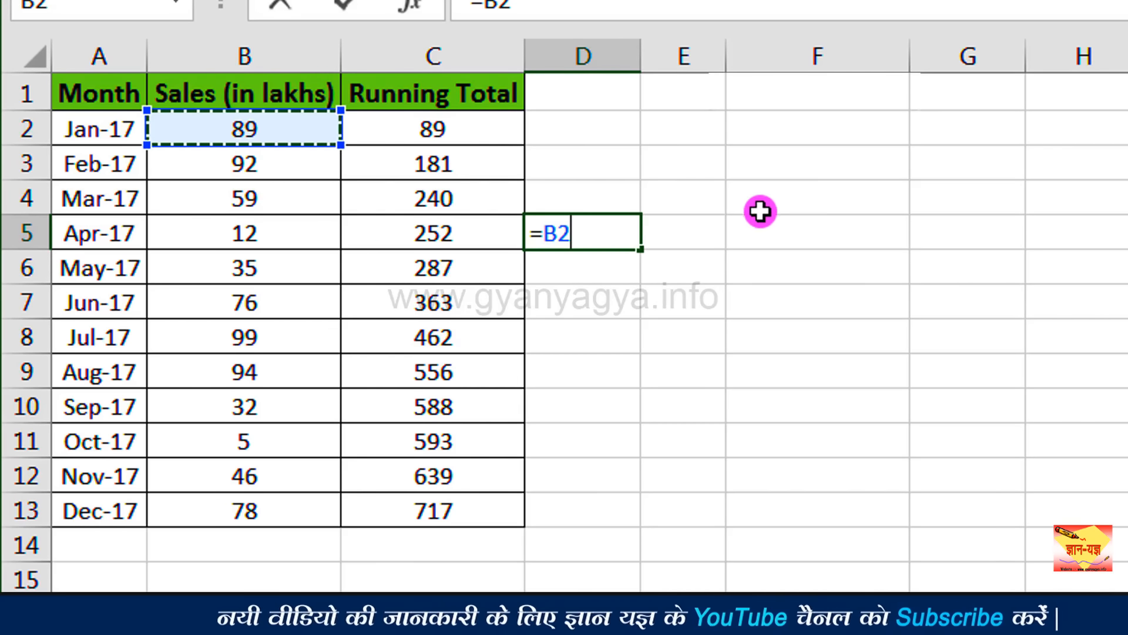
pyautogui.click(291, 165)
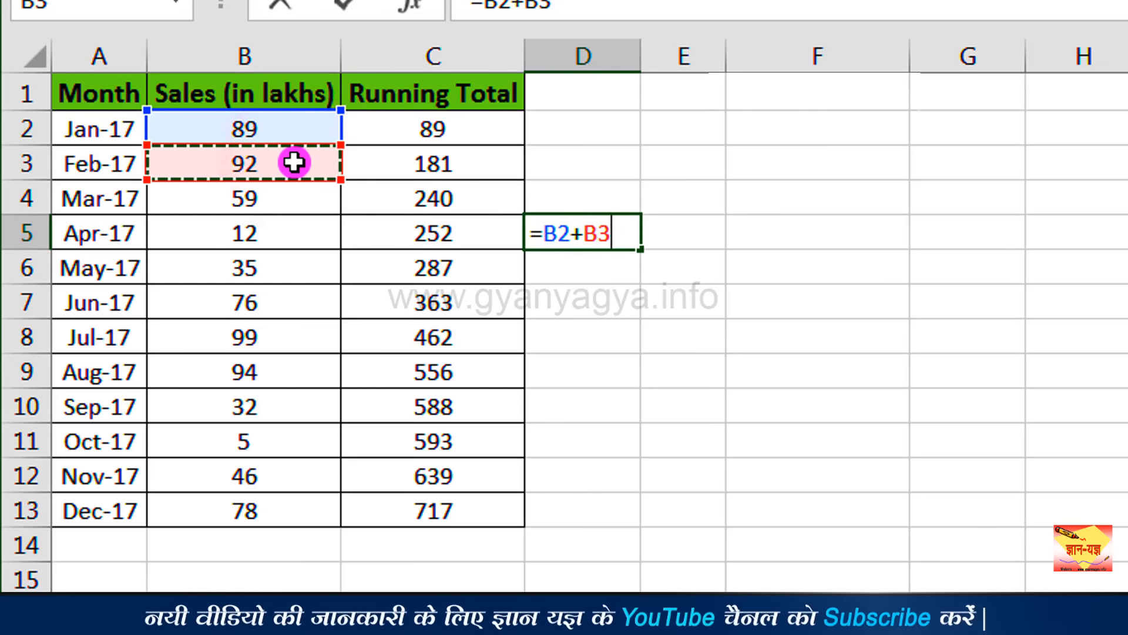
pyautogui.write('+')
pyautogui.click(300, 201)
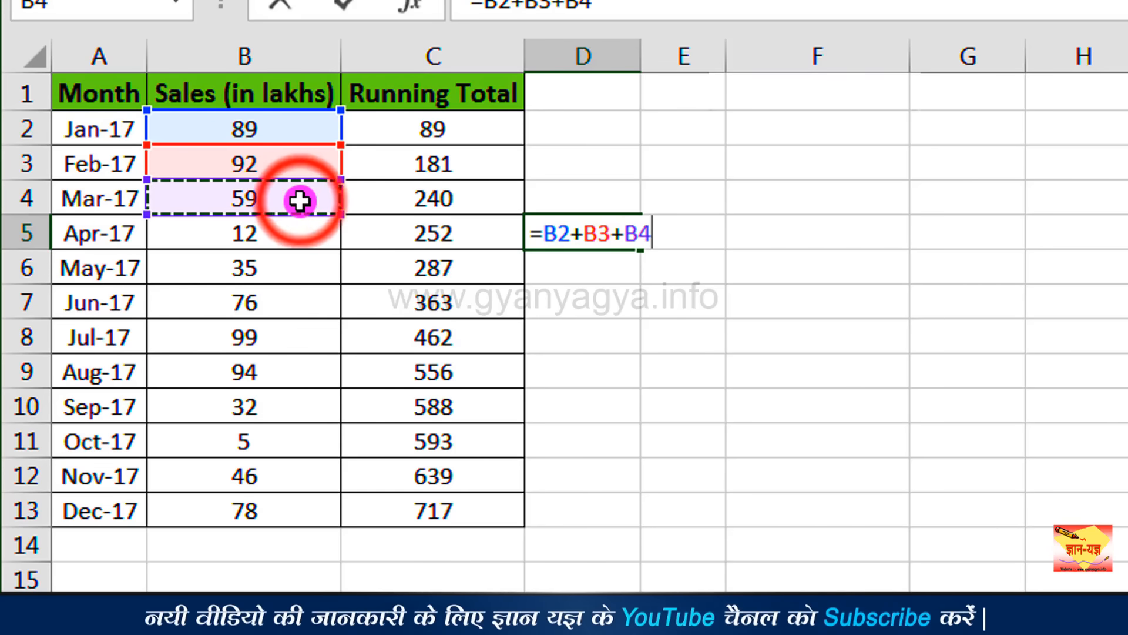
pyautogui.click(300, 237)
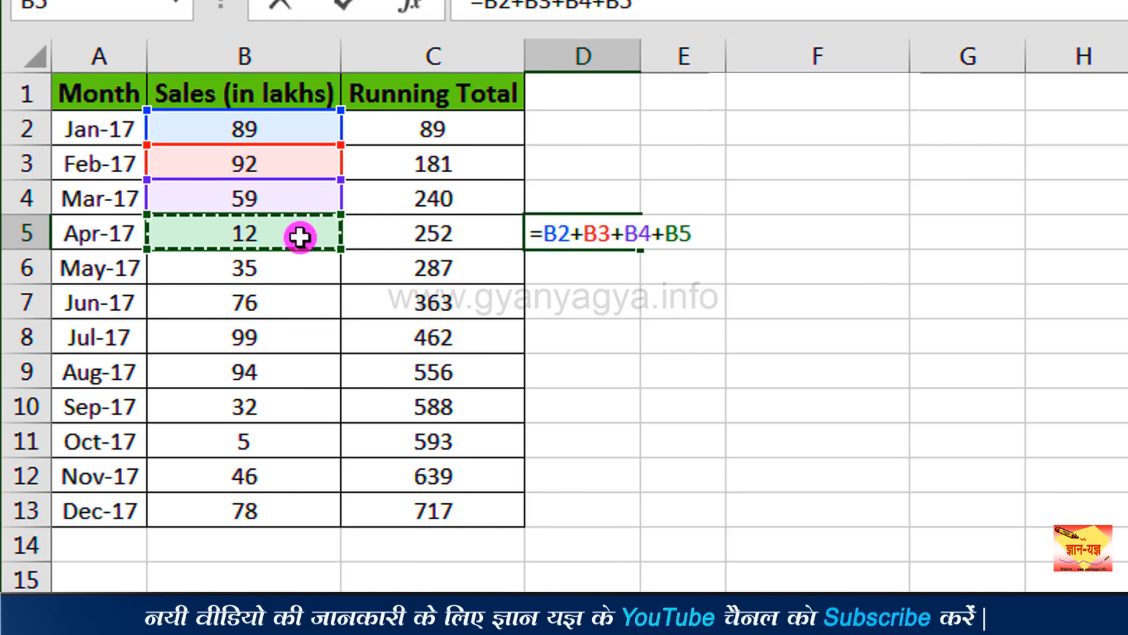
pyautogui.press('Return')
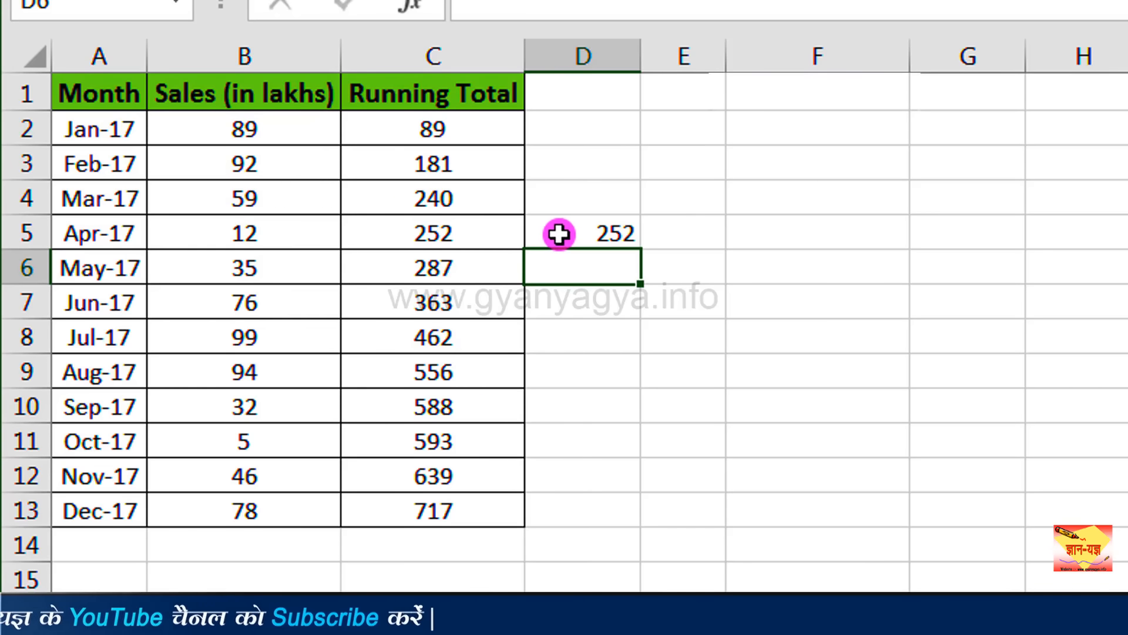
pyautogui.moveTo(497, 238); pyautogui.dragTo(605, 235)
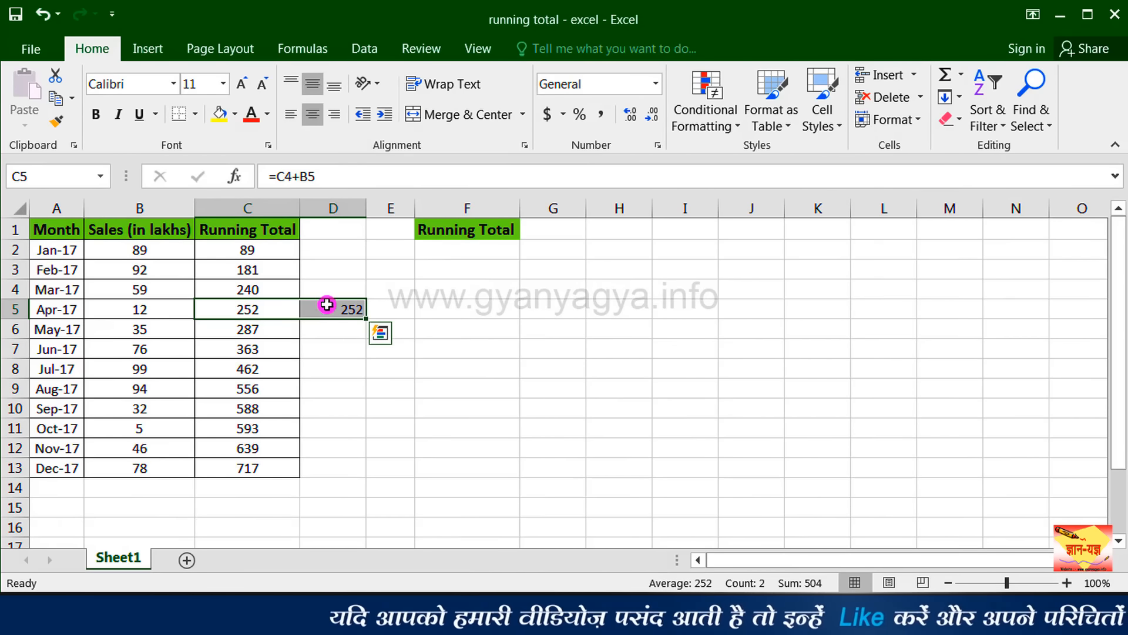
# Step: Write the formula =SUM(B2:B2) in cell F2 under the second Running Total header
pyautogui.click(464, 249)
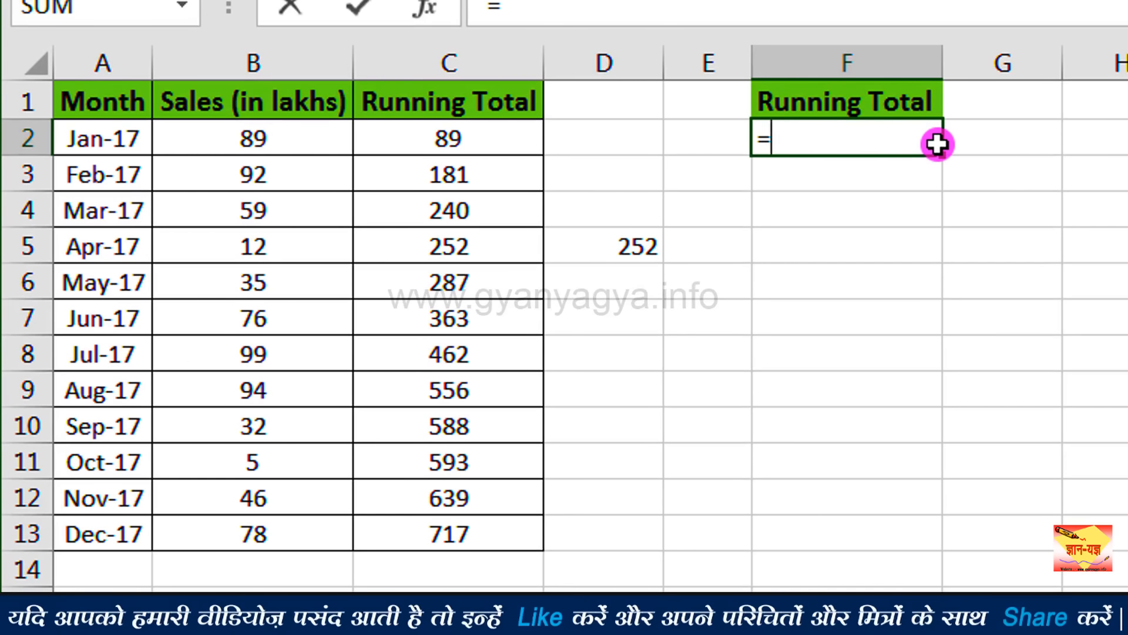
pyautogui.write('SUM(')
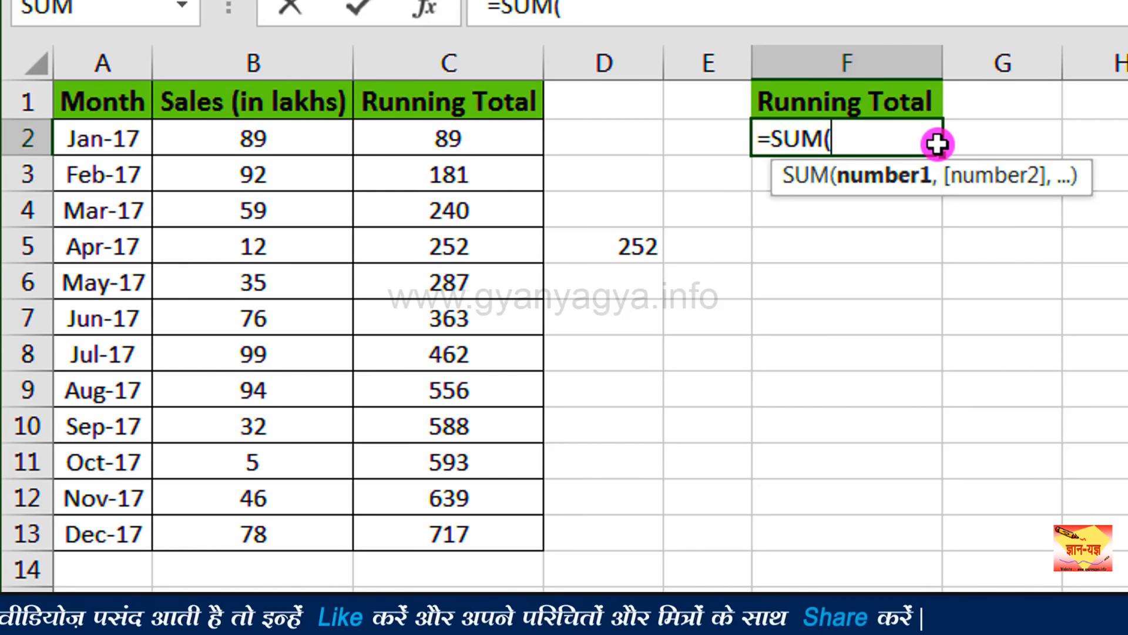
pyautogui.click(321, 139)
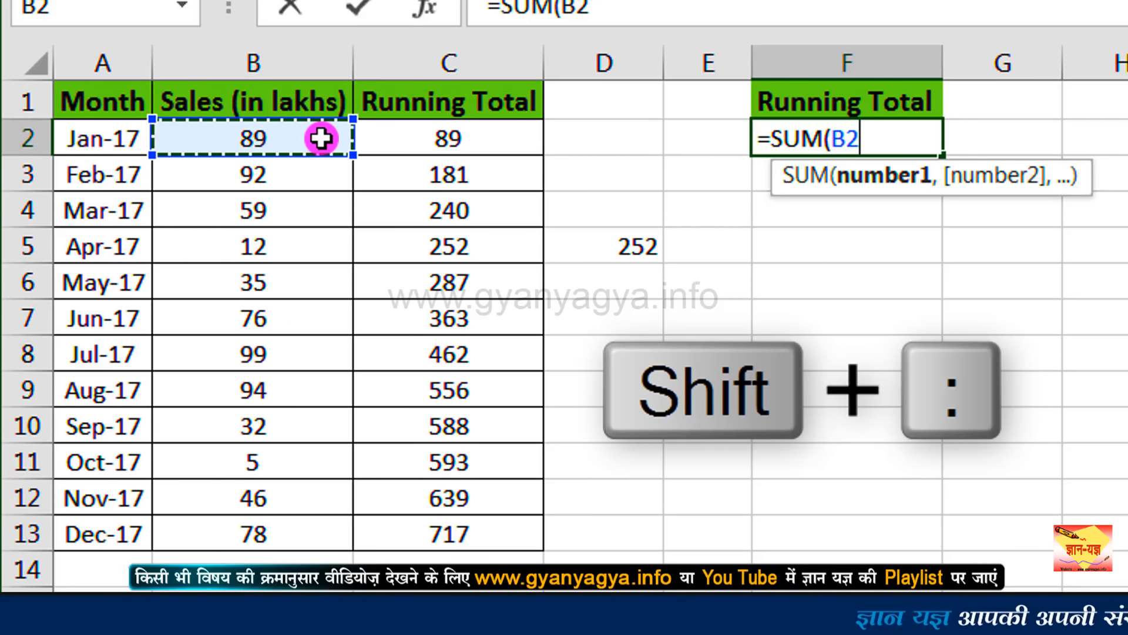
pyautogui.write(':')
pyautogui.click(320, 138)
pyautogui.click(919, 141)
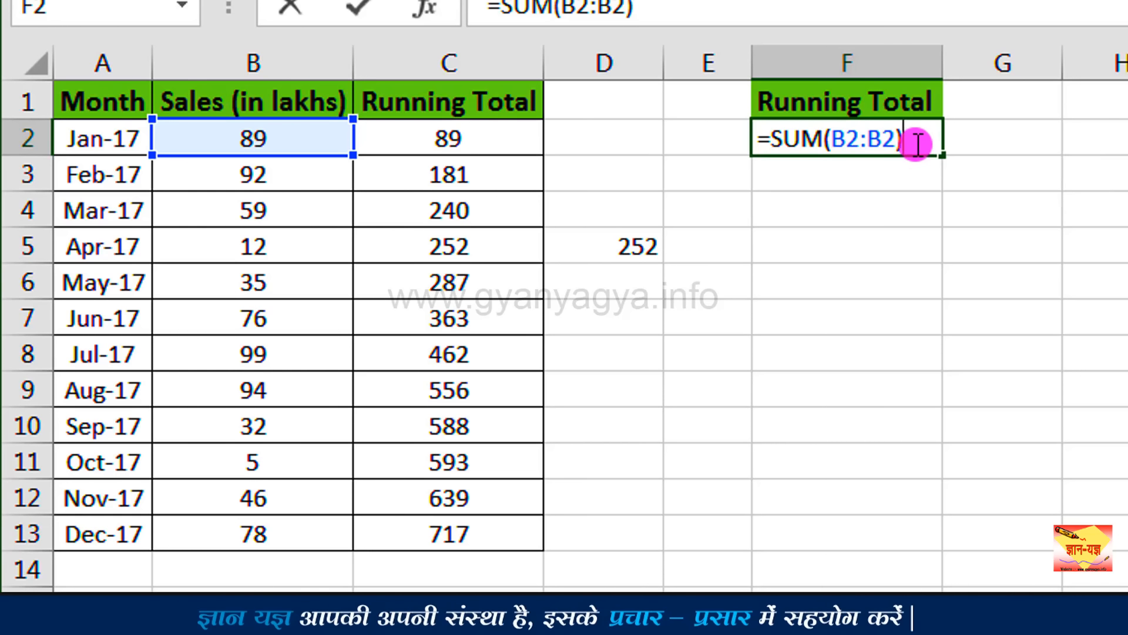
# Step: Make the range's first reference in F2 absolute and commit the formula as =SUM($B$2:B2)
pyautogui.click(848, 139)
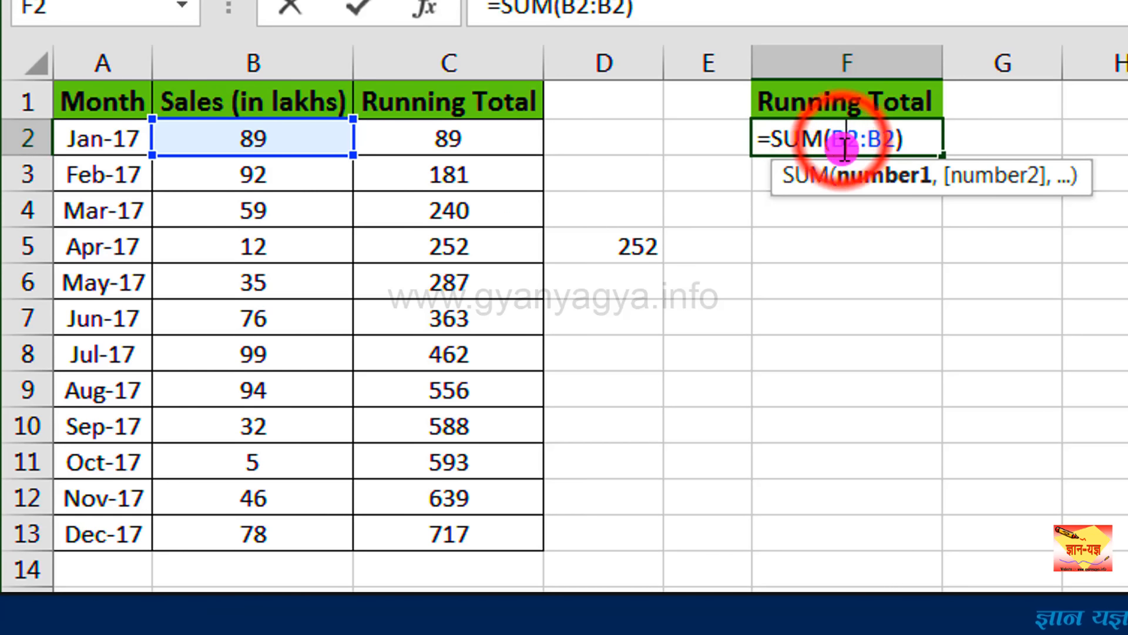
pyautogui.press('F4')
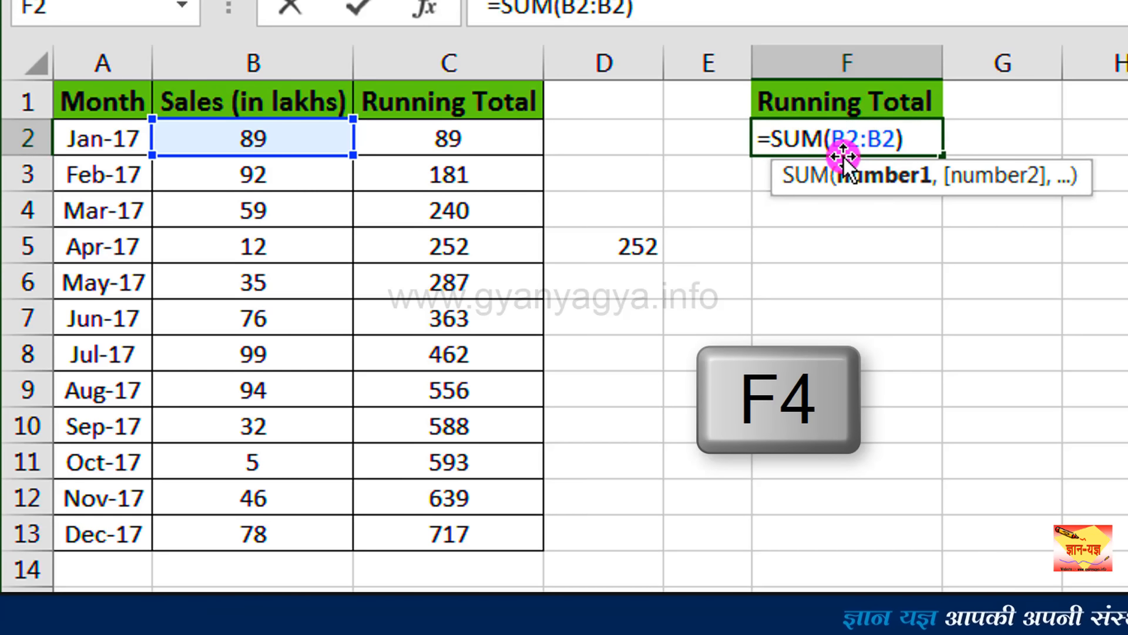
pyautogui.press('F4')
pyautogui.click(939, 138)
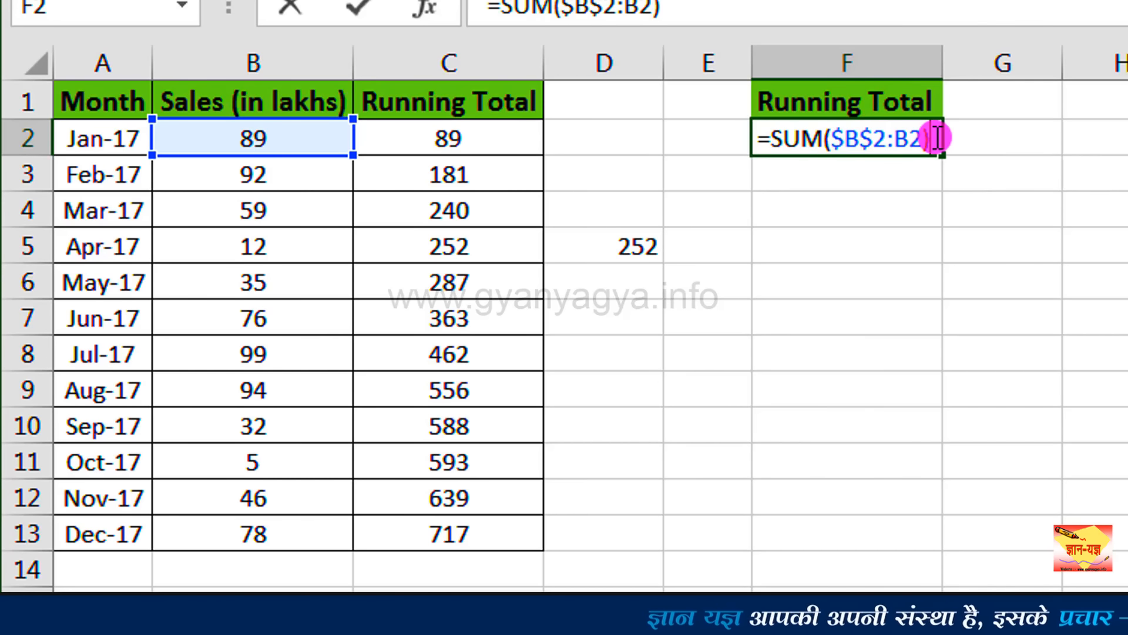
pyautogui.press('Return')
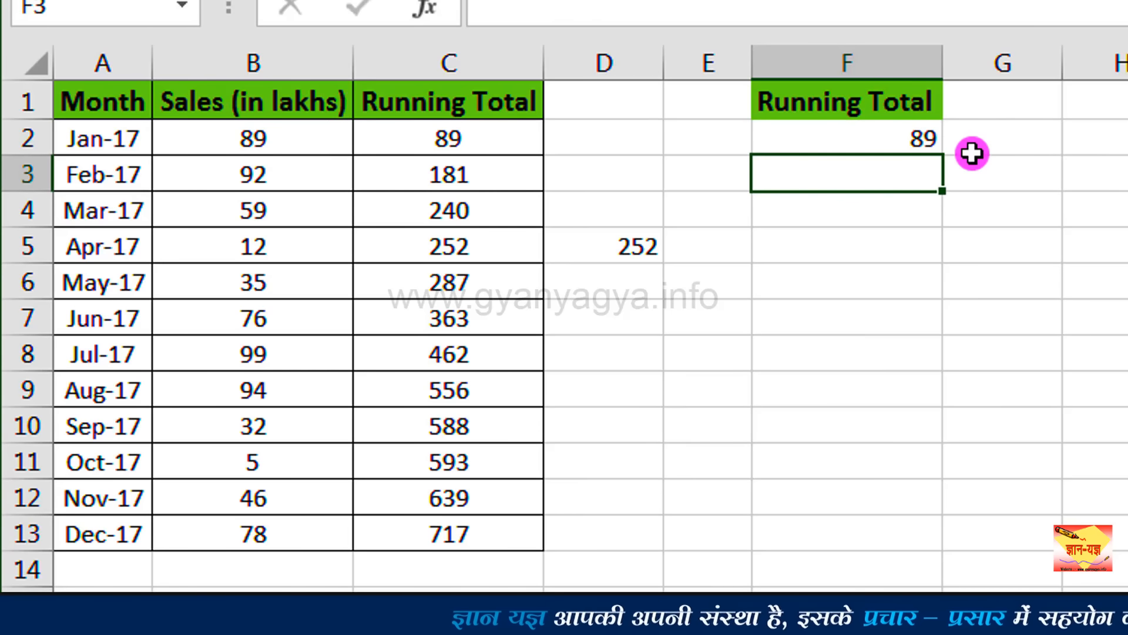
# Step: Fill the SUM formula from F2 down to F13 for all twelve months
pyautogui.click(871, 139)
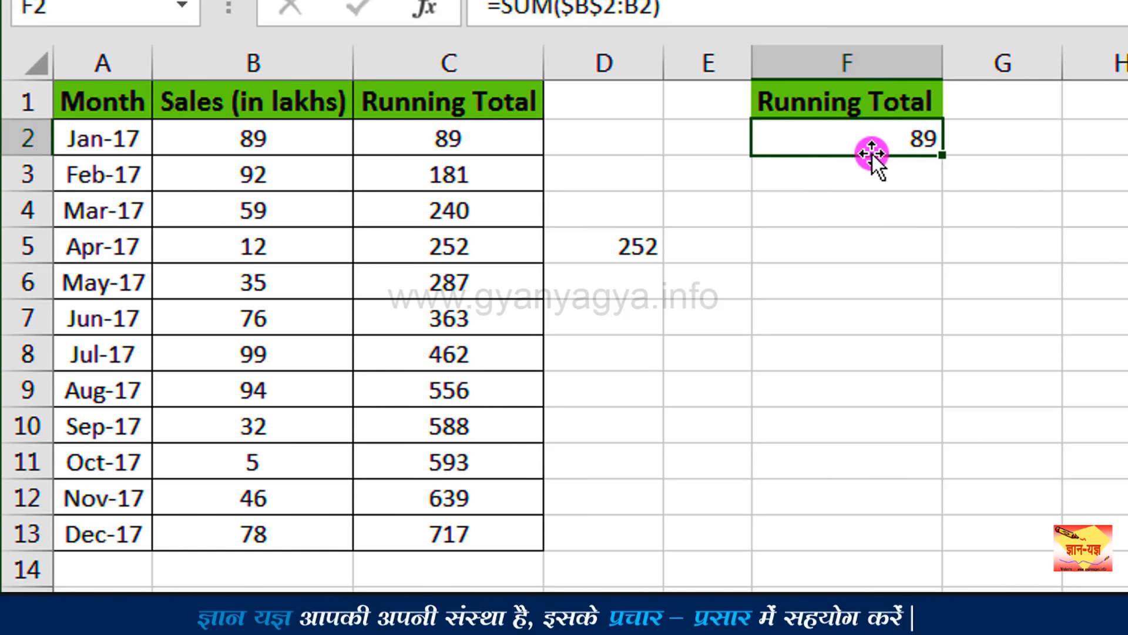
pyautogui.moveTo(940, 156); pyautogui.dragTo(843, 541)
pyautogui.click(843, 540)
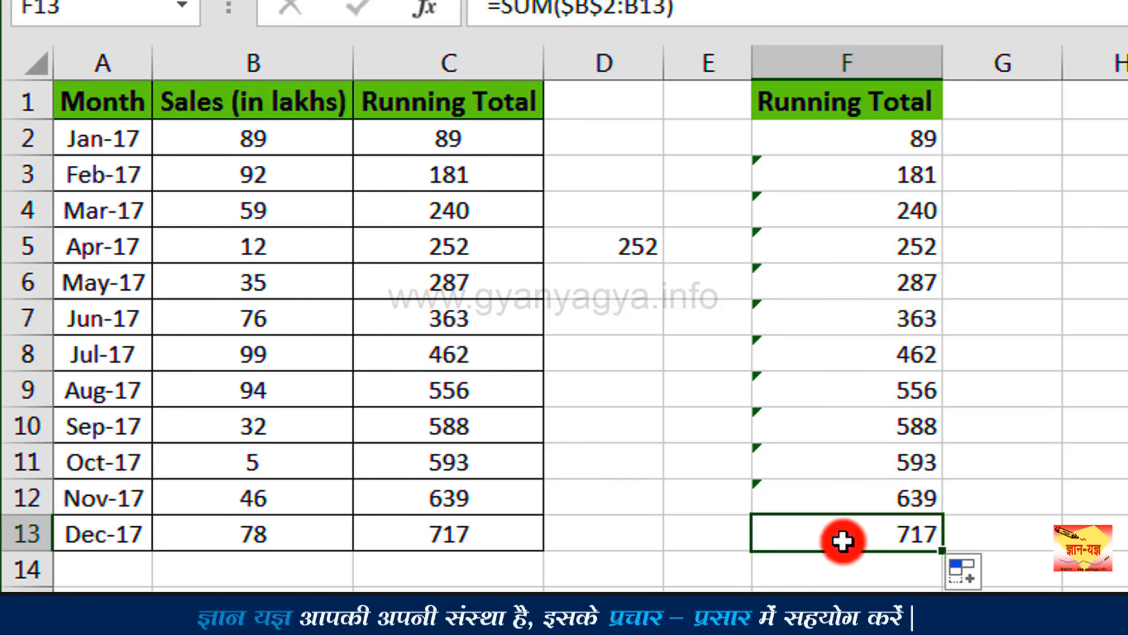